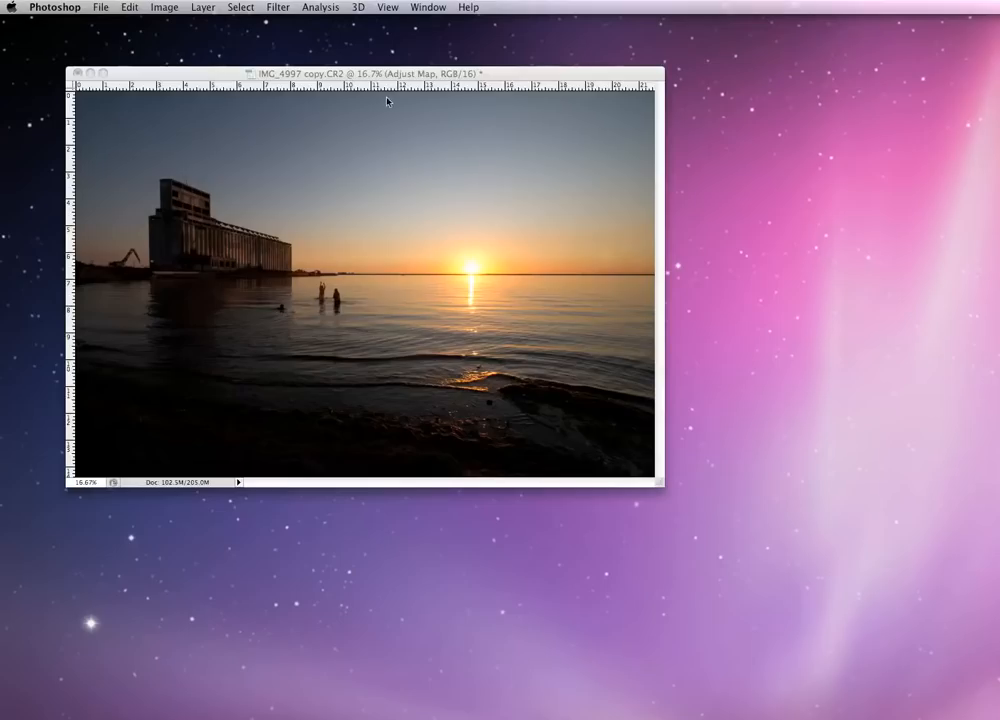
Bring back the hidden panels and view the Adjust Map layer's markings over the photo, leaving that layer hidden.
{"action": "key", "text": "Tab"}
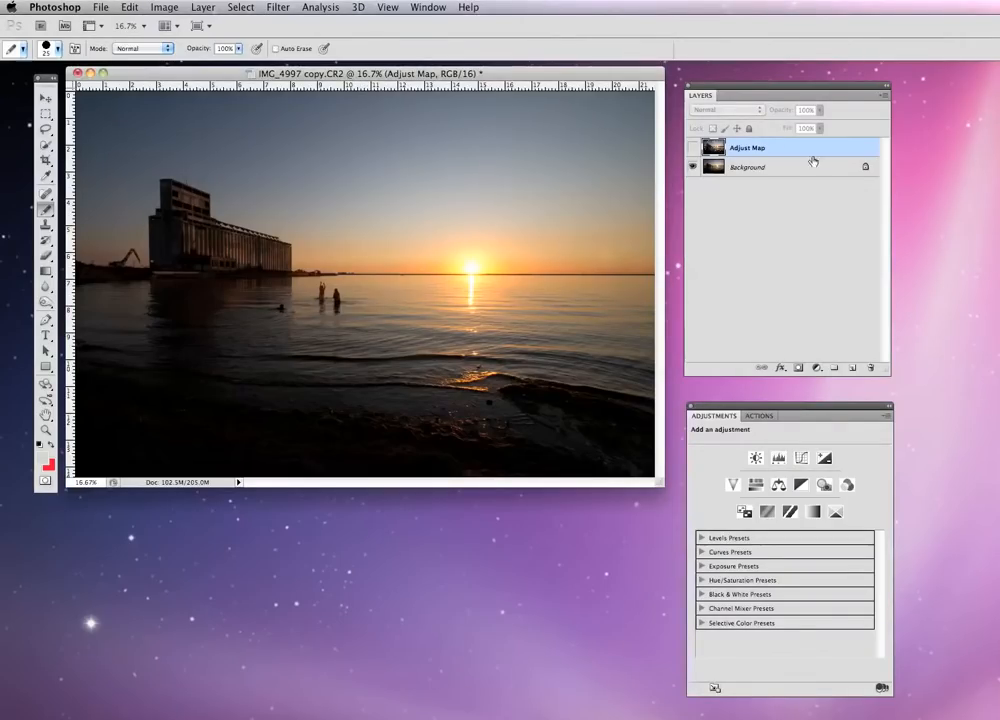
{"action": "left_click", "coordinate": [694, 149]}
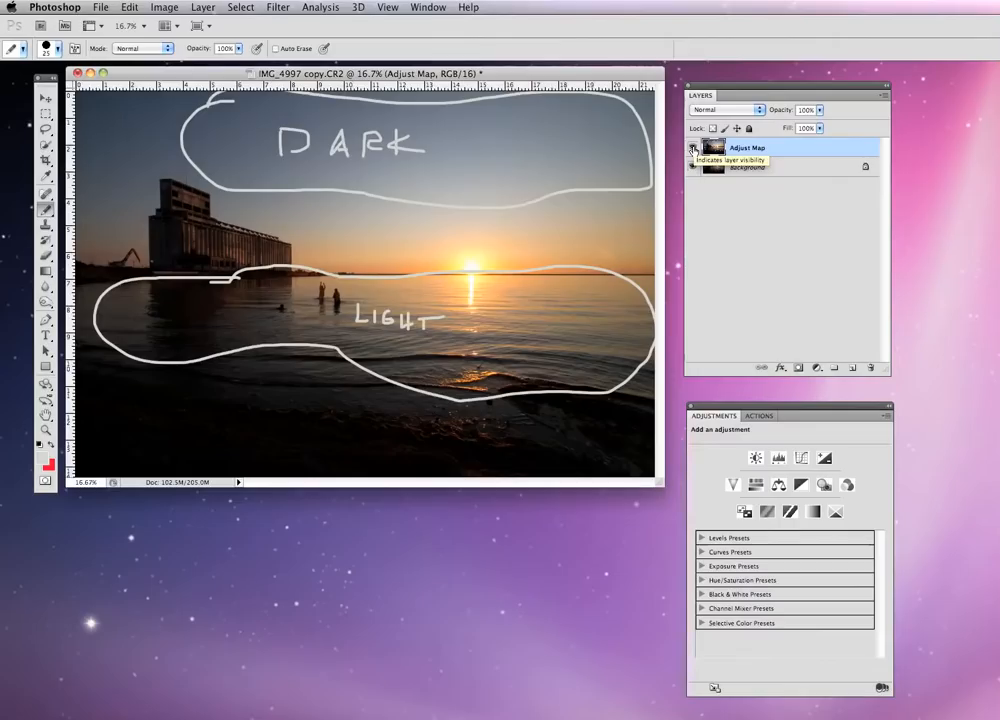
{"action": "left_click", "coordinate": [693, 148]}
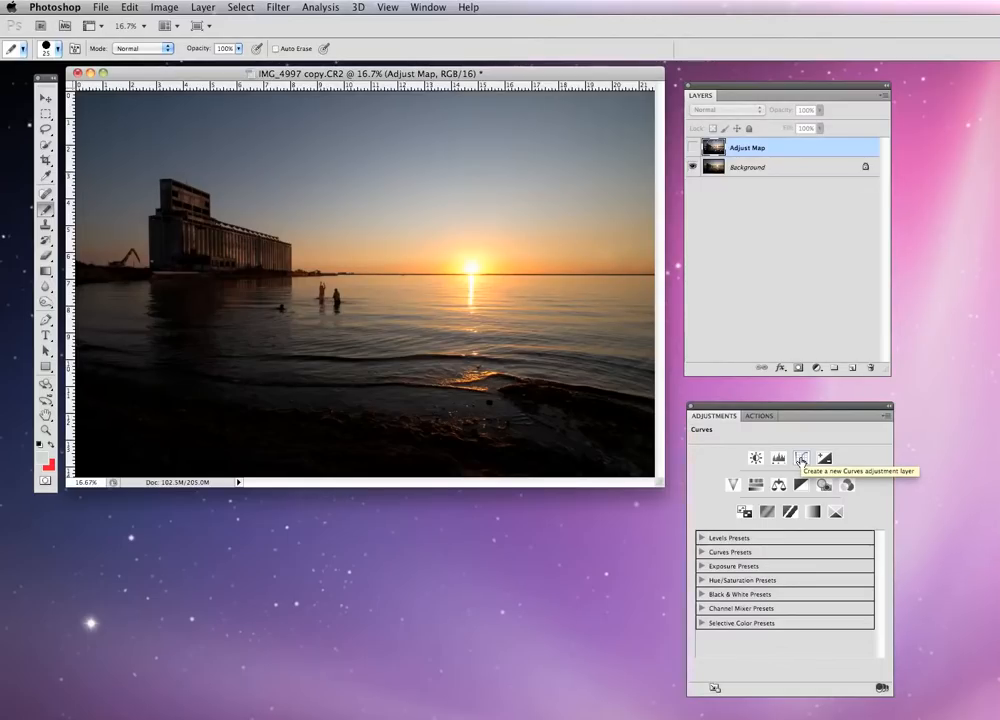
Add a Curves adjustment layer above Adjust Map and set its blending mode to Screen.
{"action": "left_click", "coordinate": [801, 458]}
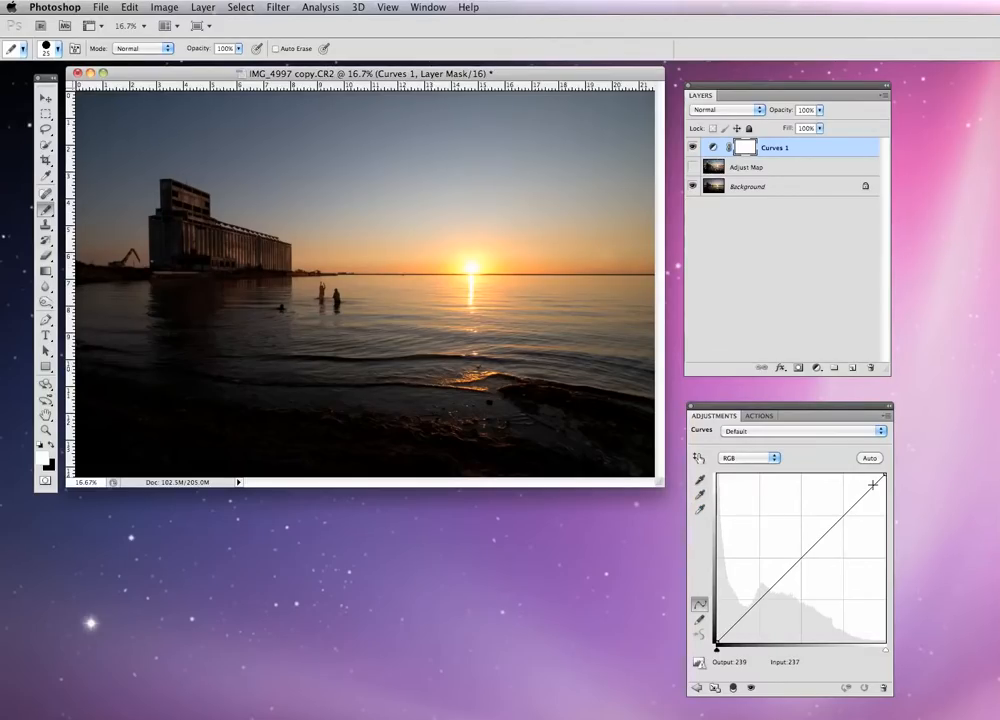
{"action": "left_click", "coordinate": [758, 113]}
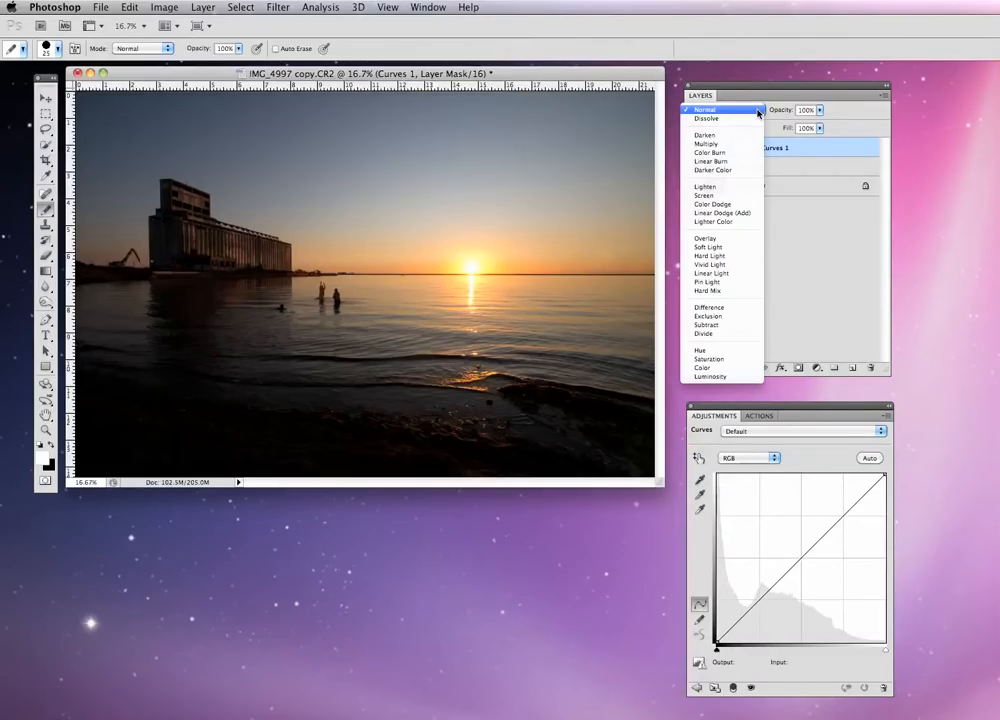
{"action": "left_click", "coordinate": [758, 113]}
{"action": "left_click", "coordinate": [758, 113]}
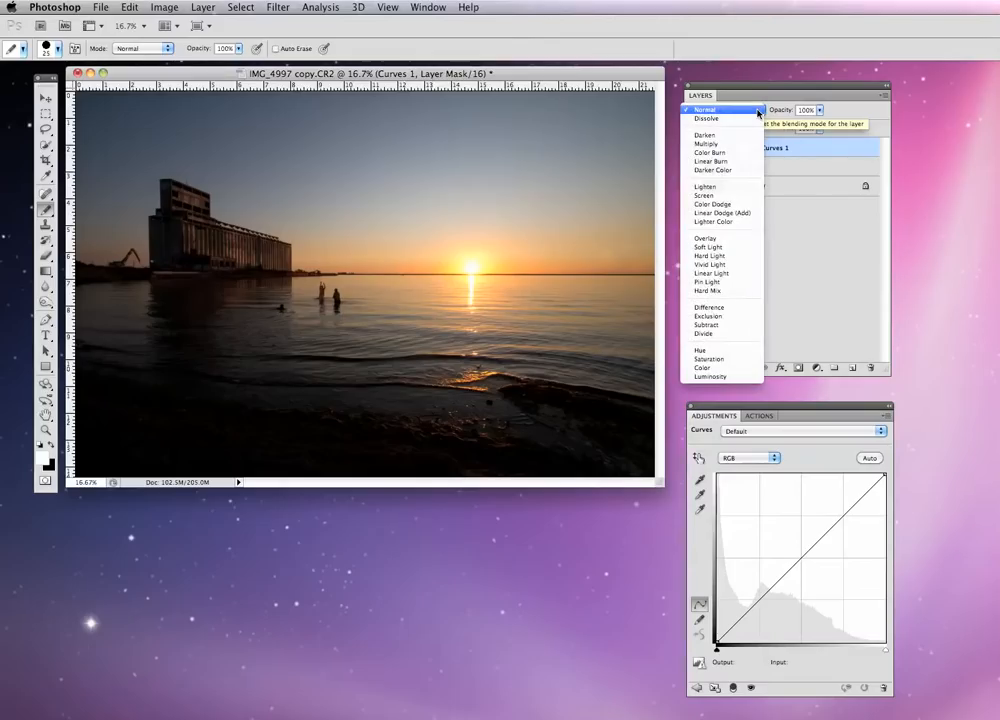
{"action": "left_click", "coordinate": [740, 196]}
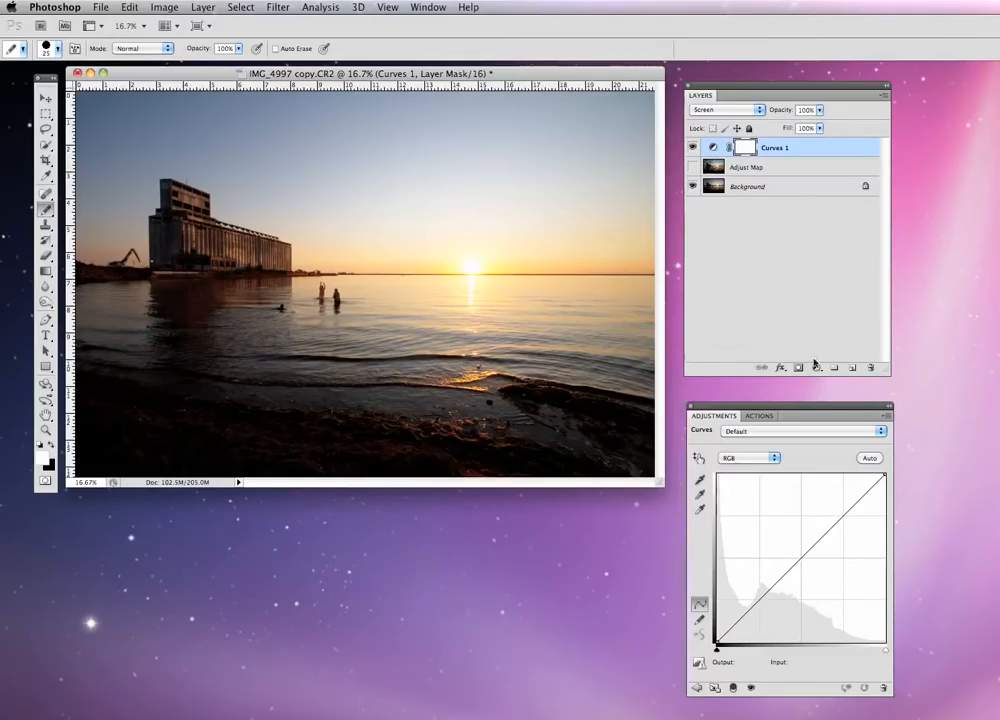
Add a second Curves adjustment layer on top and set its blending mode to Multiply.
{"action": "left_click", "coordinate": [697, 688]}
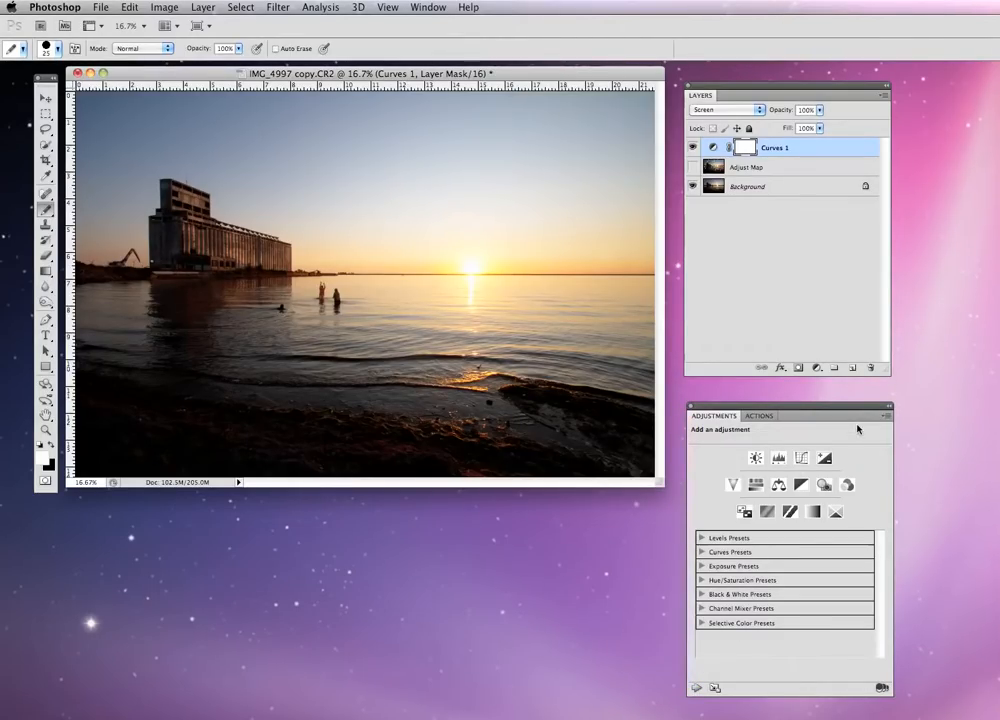
{"action": "left_click", "coordinate": [801, 458]}
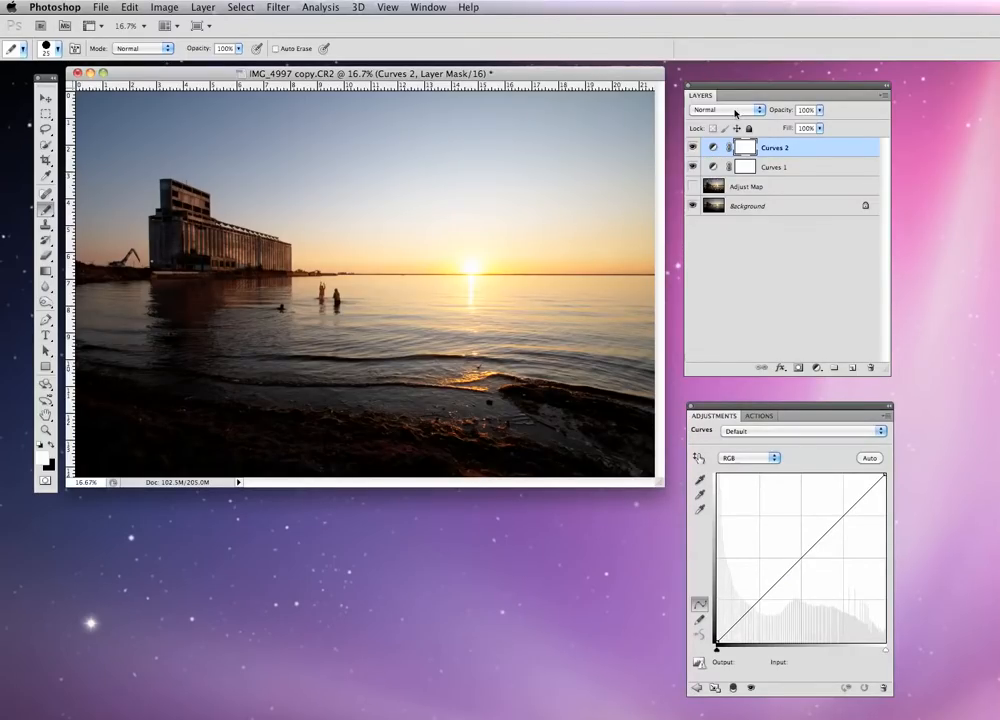
{"action": "left_click", "coordinate": [736, 113]}
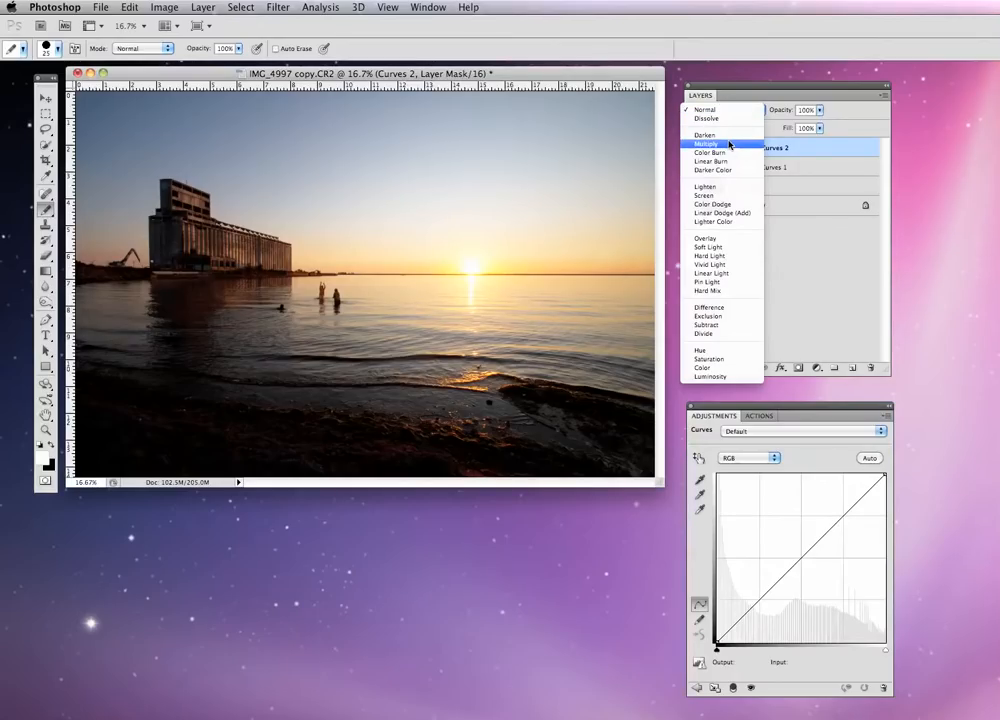
{"action": "left_click", "coordinate": [730, 145]}
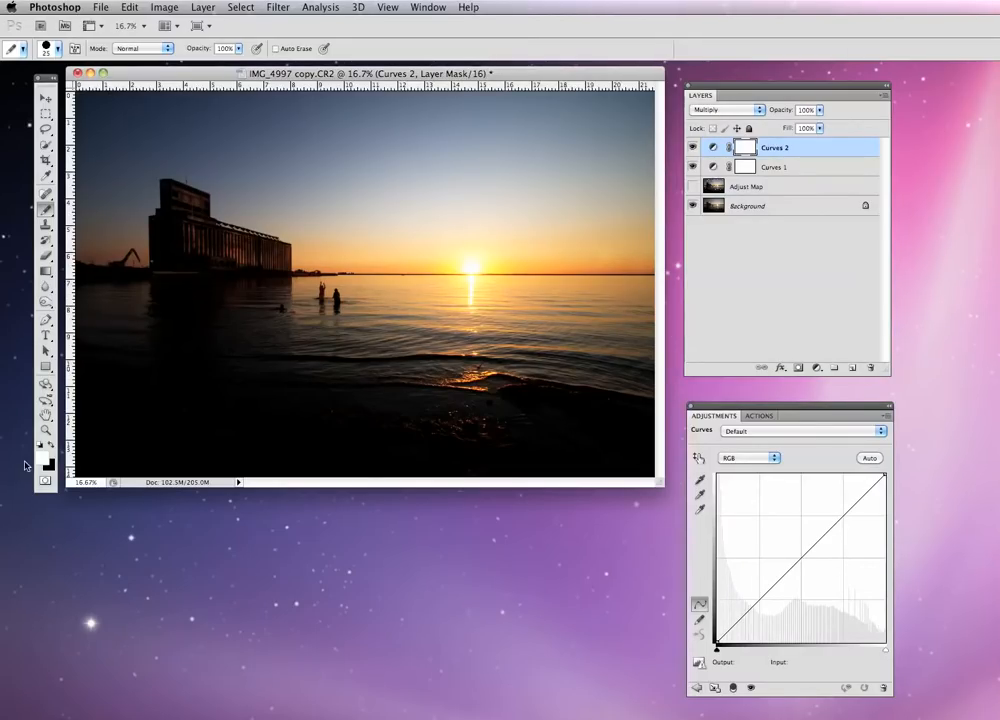
Make black the foreground color, switch to the Brush tool and enlarge the brush to size 1800.
{"action": "left_click", "coordinate": [53, 445]}
{"action": "left_click", "coordinate": [43, 211]}
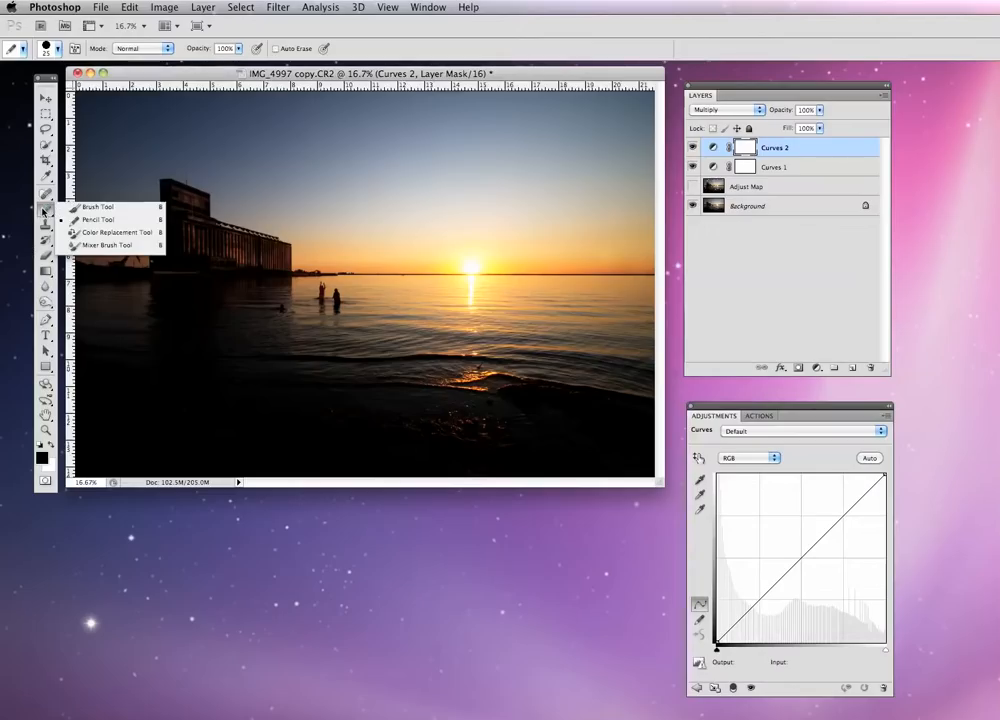
{"action": "left_click", "coordinate": [98, 206]}
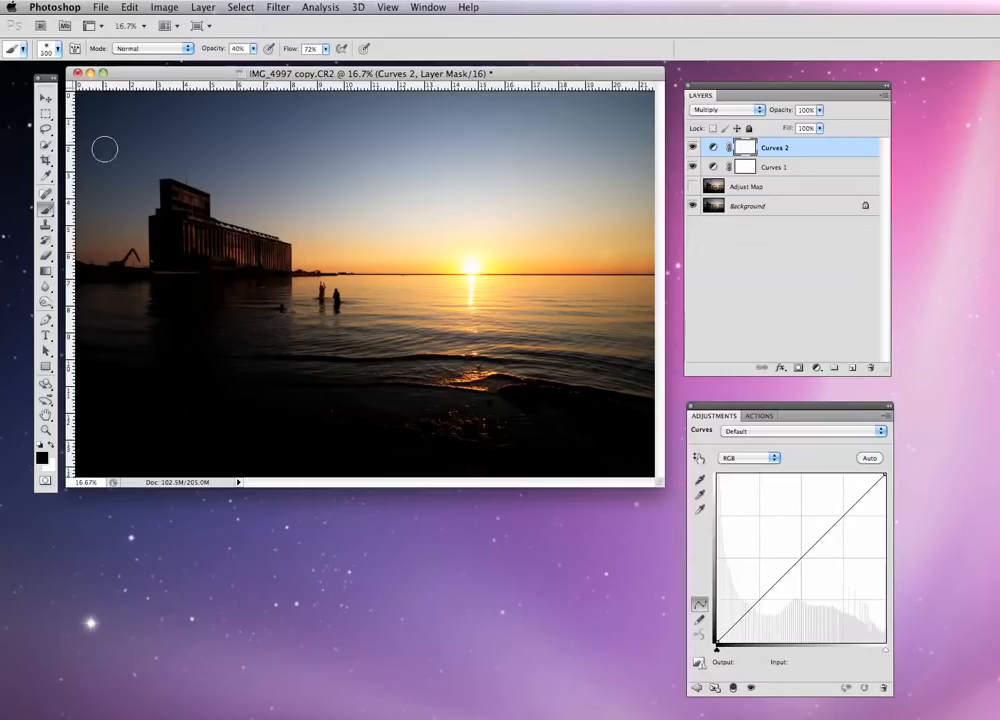
{"action": "key", "text": "bracketright"}
{"action": "key", "text": "bracketright"}
{"action": "key", "text": "bracketright"}
{"action": "key", "text": "bracketright"}
{"action": "key", "text": "bracketright"}
{"action": "key", "text": "bracketright"}
{"action": "key", "text": "bracketright"}
{"action": "key", "text": "bracketright"}
{"action": "key", "text": "bracketright"}
{"action": "key", "text": "bracketright"}
{"action": "key", "text": "bracketright"}
{"action": "key", "text": "bracketright"}
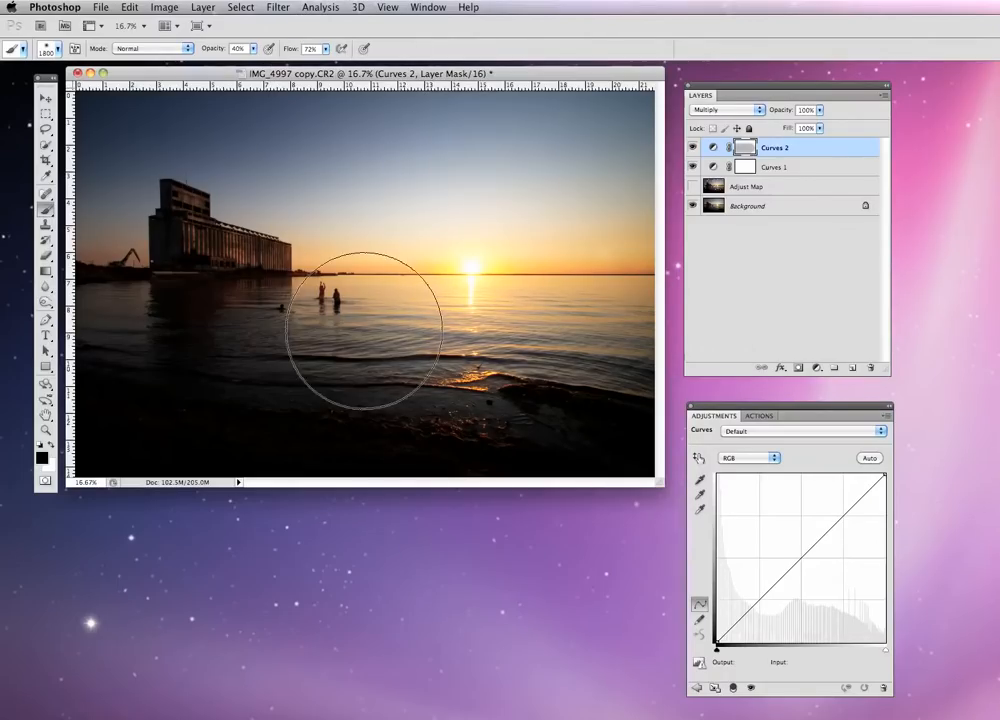
Paint black on the Curves 2 mask over the water and shoreline to remove the darkening there.
{"action": "mouse_move", "coordinate": [364, 331]}
{"action": "left_mouse_down"}
{"action": "mouse_move", "coordinate": [394, 354]}
{"action": "mouse_move", "coordinate": [461, 355]}
{"action": "left_mouse_up"}
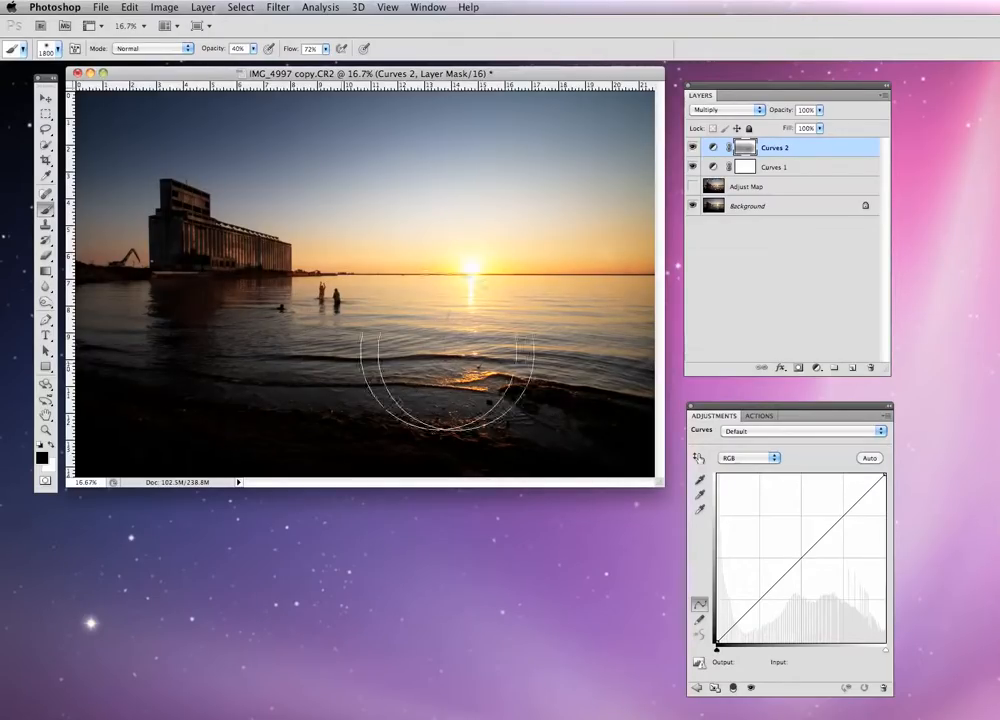
{"action": "mouse_move", "coordinate": [447, 345]}
{"action": "left_mouse_down"}
{"action": "mouse_move", "coordinate": [511, 353]}
{"action": "mouse_move", "coordinate": [498, 351]}
{"action": "mouse_move", "coordinate": [489, 330]}
{"action": "left_mouse_up"}
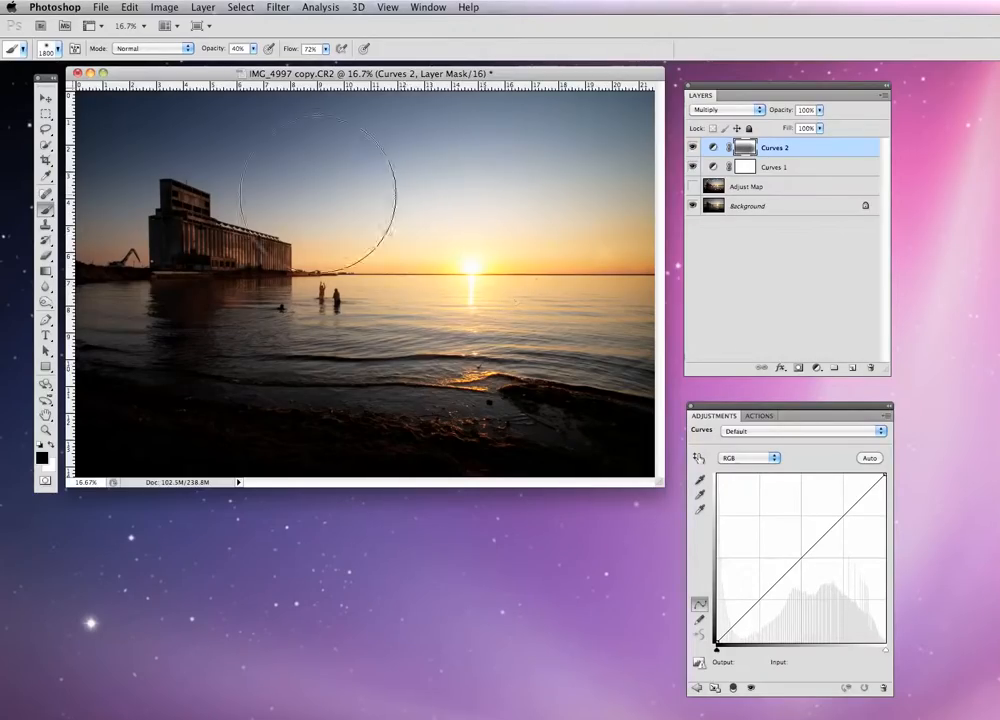
Toggle the Curves 2 layer's visibility several times to compare the photo with and without the masked darkening.
{"action": "left_click", "coordinate": [693, 148]}
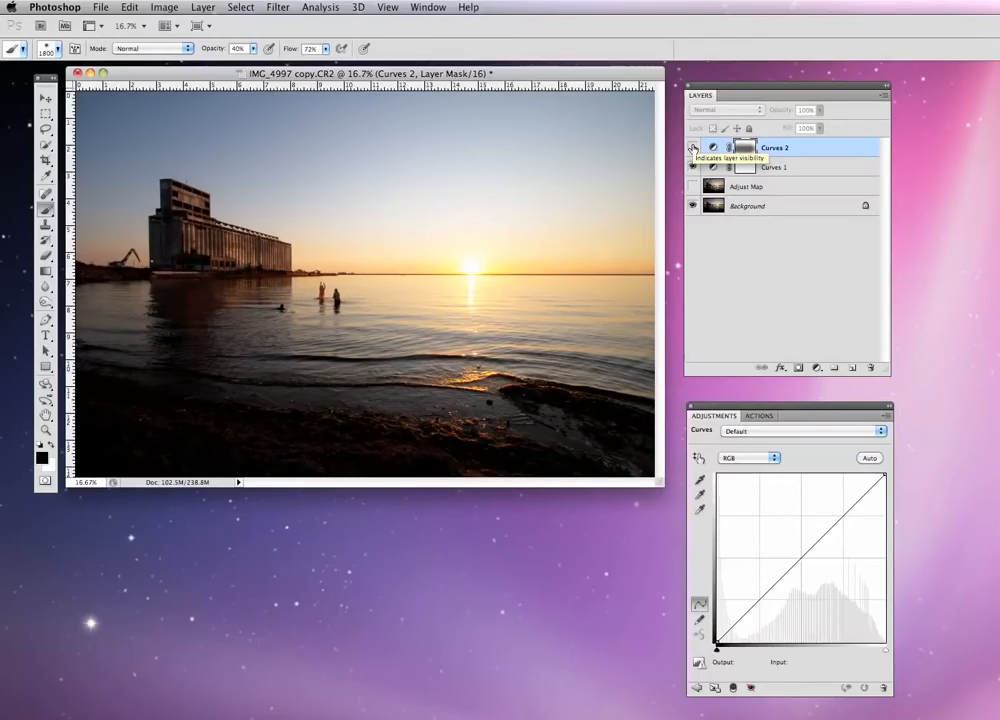
{"action": "left_click", "coordinate": [693, 148]}
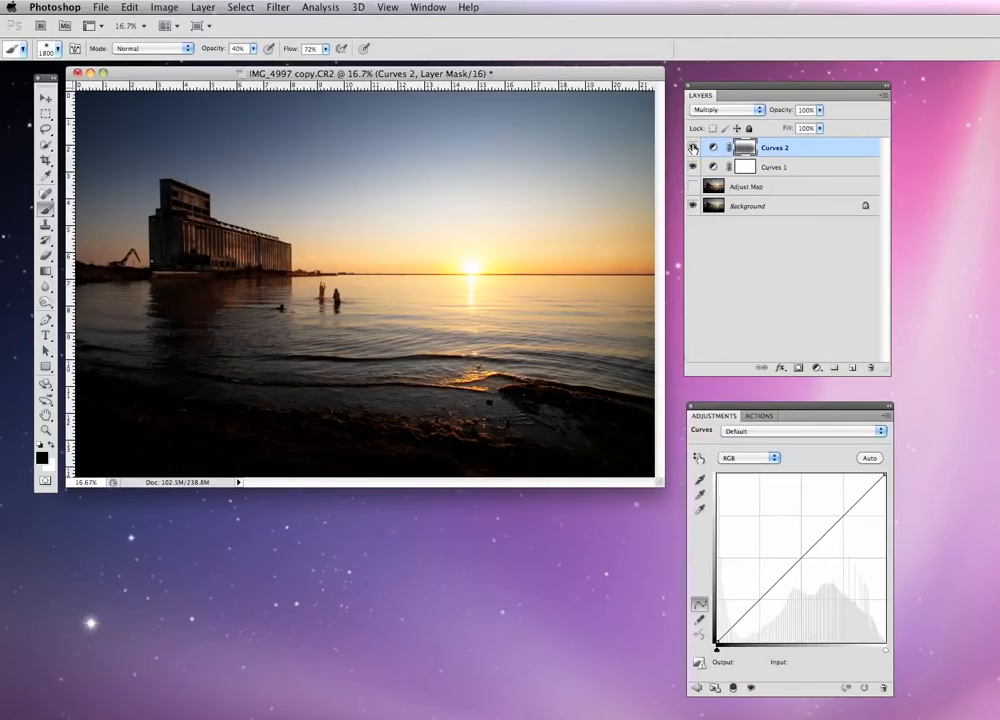
{"action": "left_click", "coordinate": [693, 148]}
{"action": "left_click", "coordinate": [693, 148]}
{"action": "left_click", "coordinate": [693, 148]}
{"action": "left_click", "coordinate": [749, 110]}
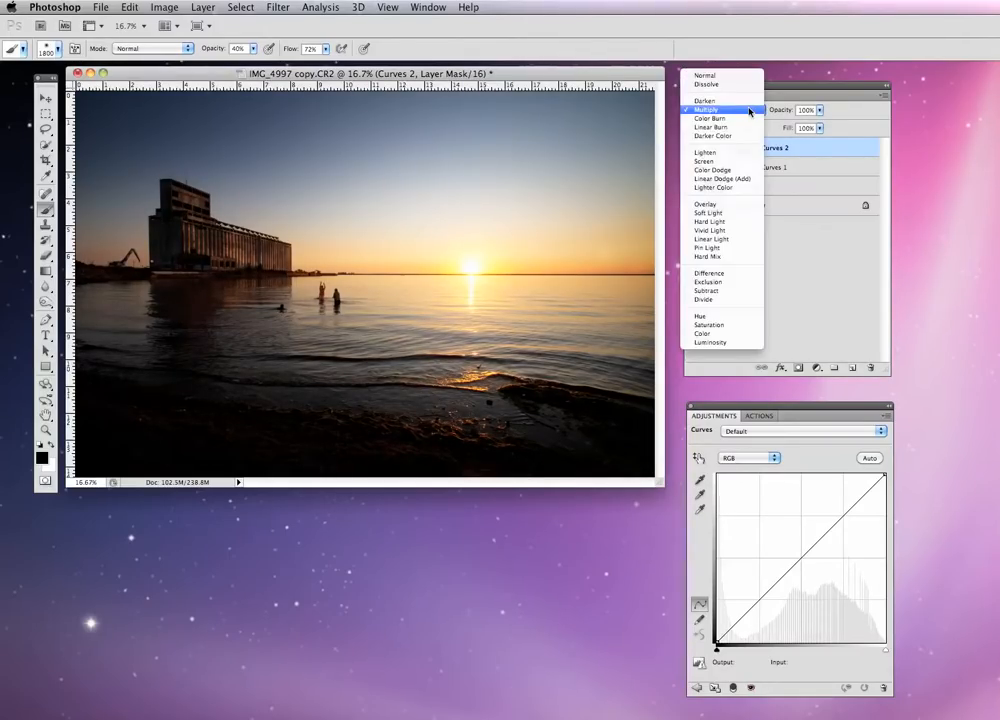
{"action": "left_click", "coordinate": [749, 110]}
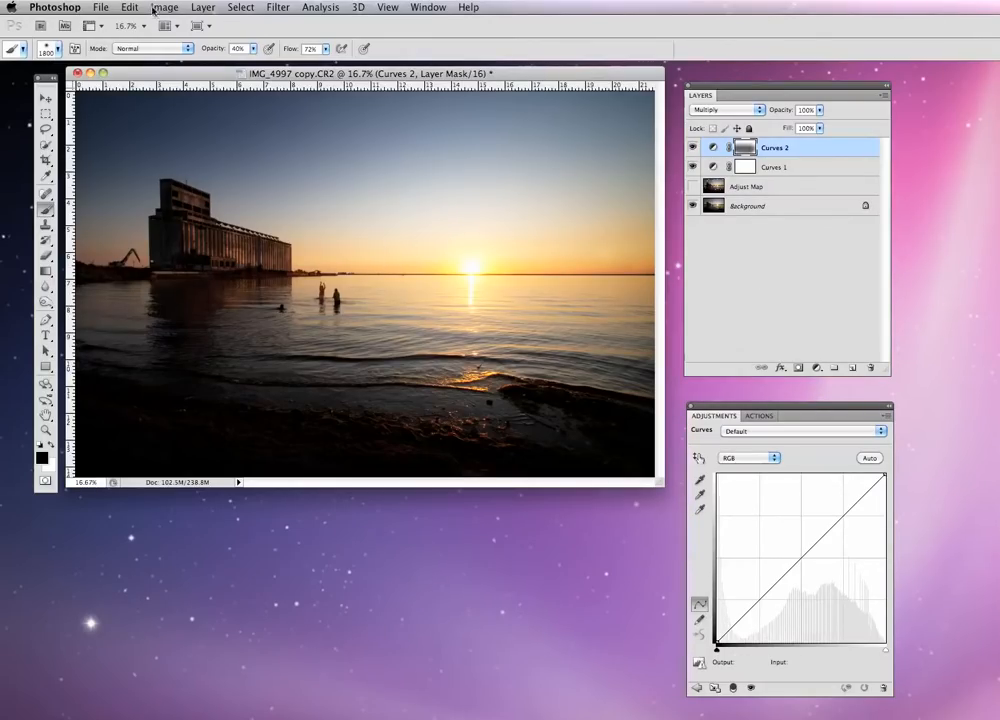
{"action": "left_click", "coordinate": [102, 8]}
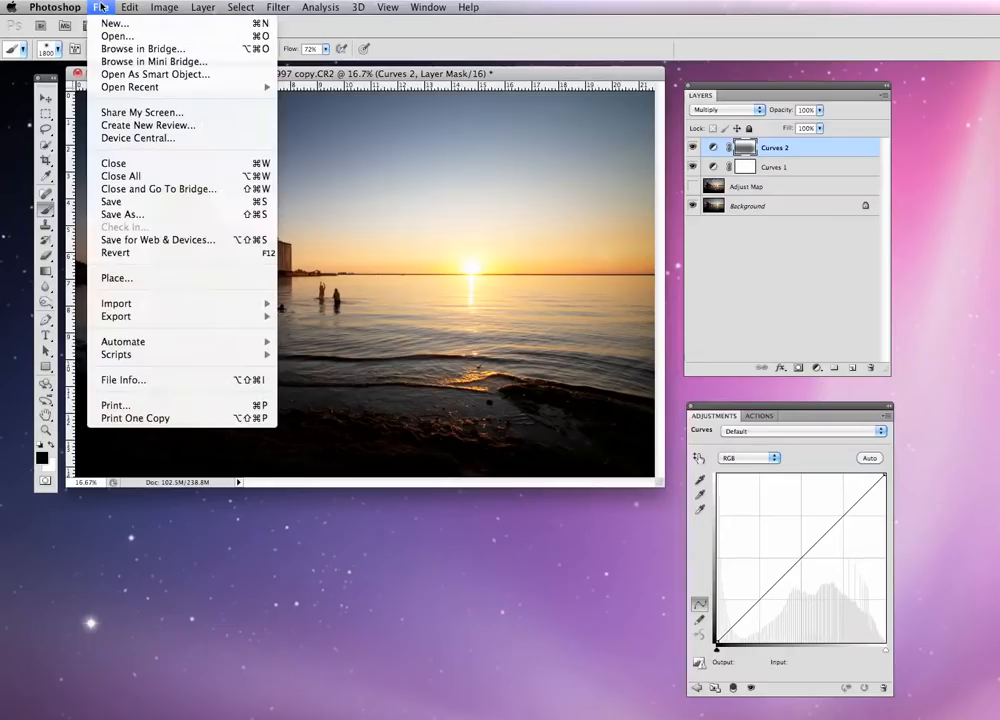
{"action": "left_click", "coordinate": [113, 215]}
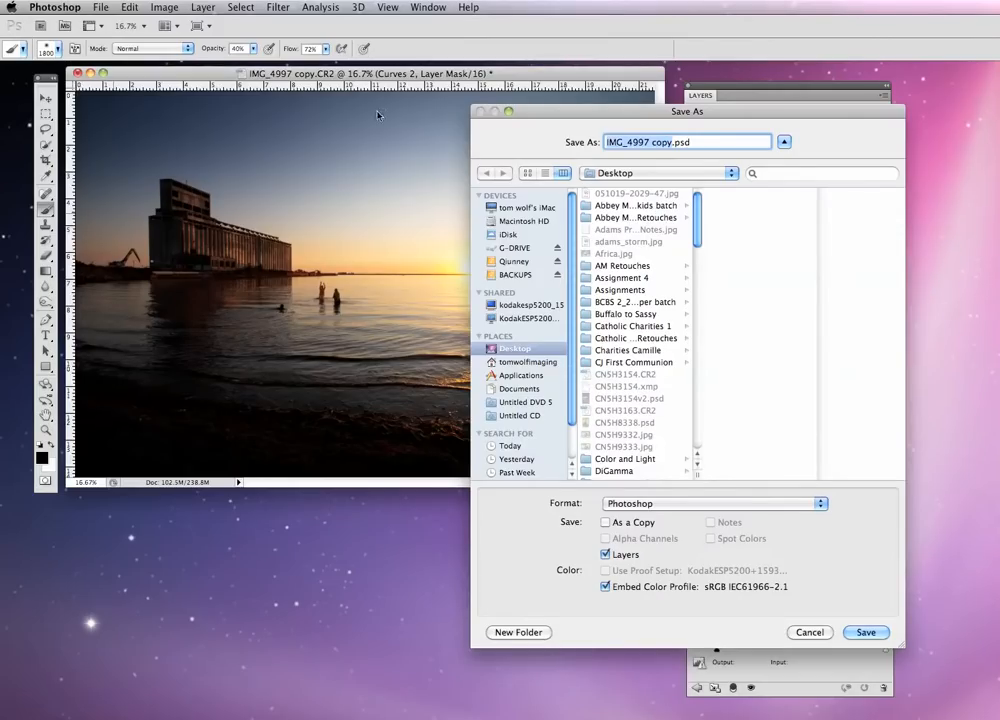
{"action": "left_click", "coordinate": [796, 632]}
Flatten the image into a single layer, discarding the hidden Adjust Map layer.
{"action": "left_click", "coordinate": [203, 7]}
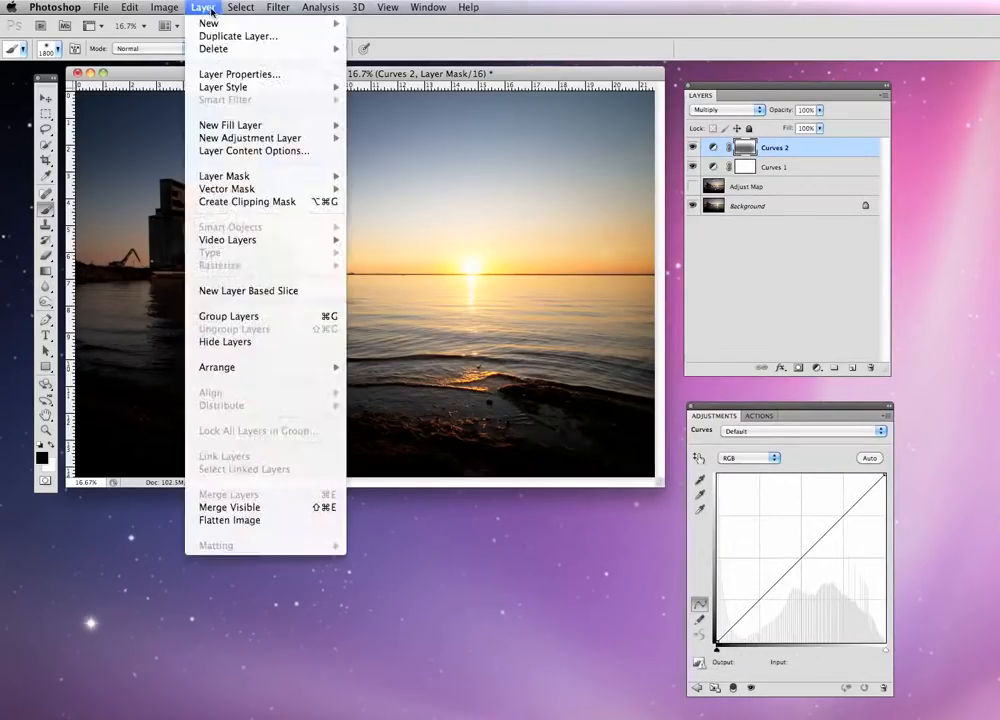
{"action": "left_click", "coordinate": [235, 520]}
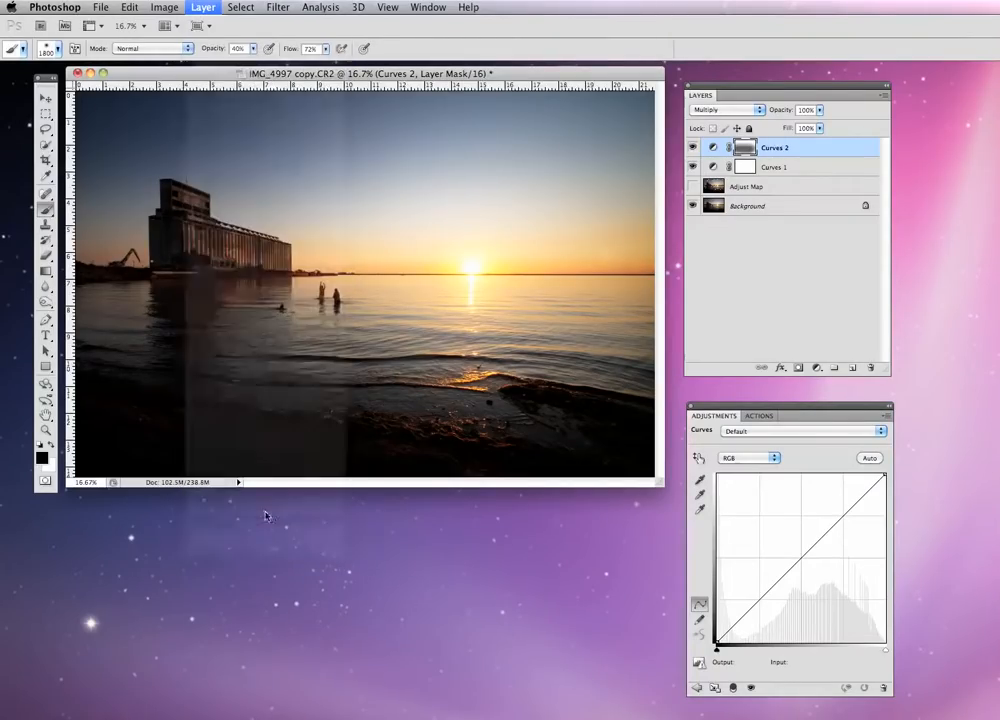
{"action": "left_click", "coordinate": [946, 296]}
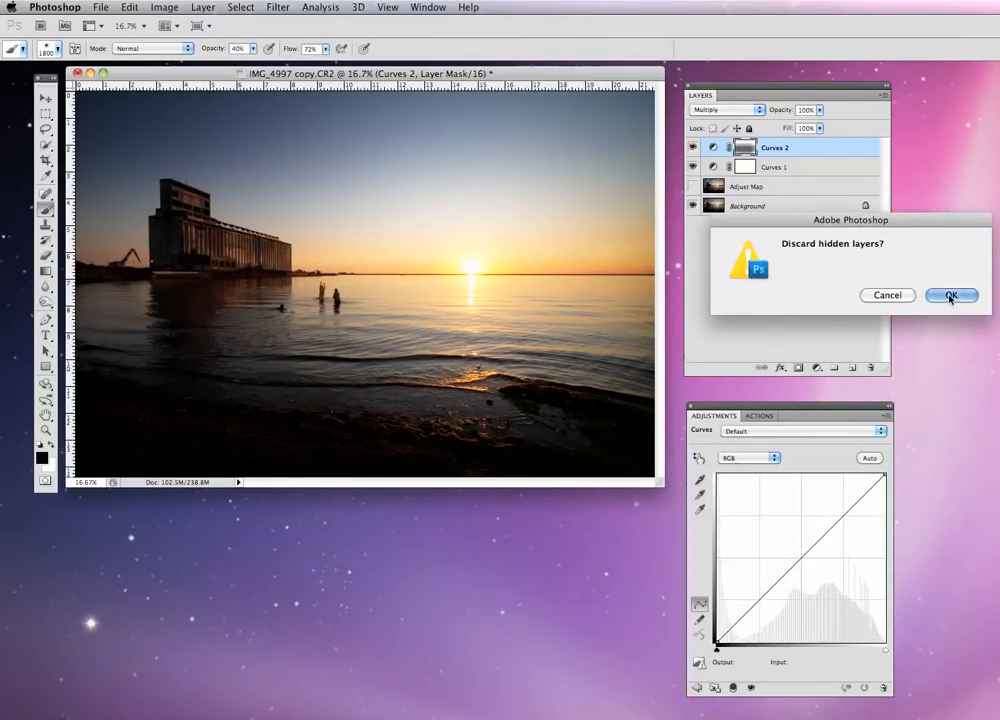